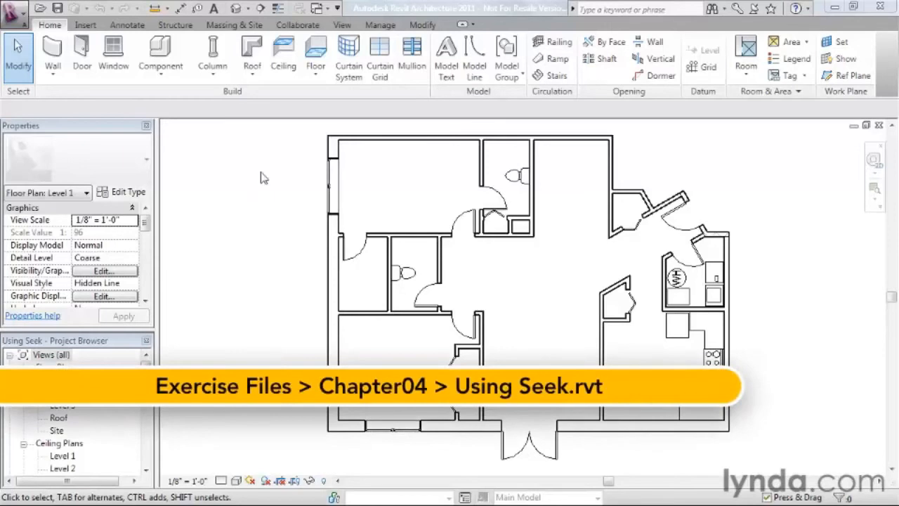
# - Search Autodesk Seek for "bathtub" and filter the results to the Generic content source
pyautogui.click(85, 25)
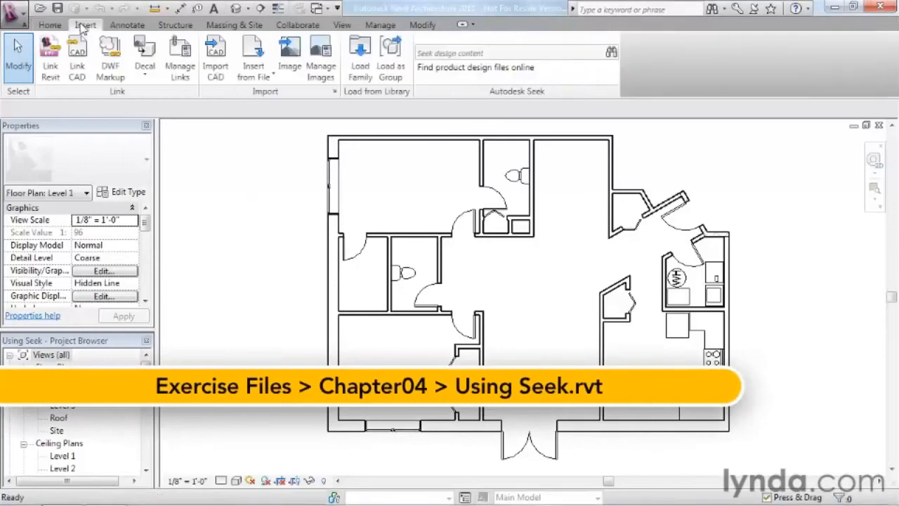
pyautogui.click(463, 53)
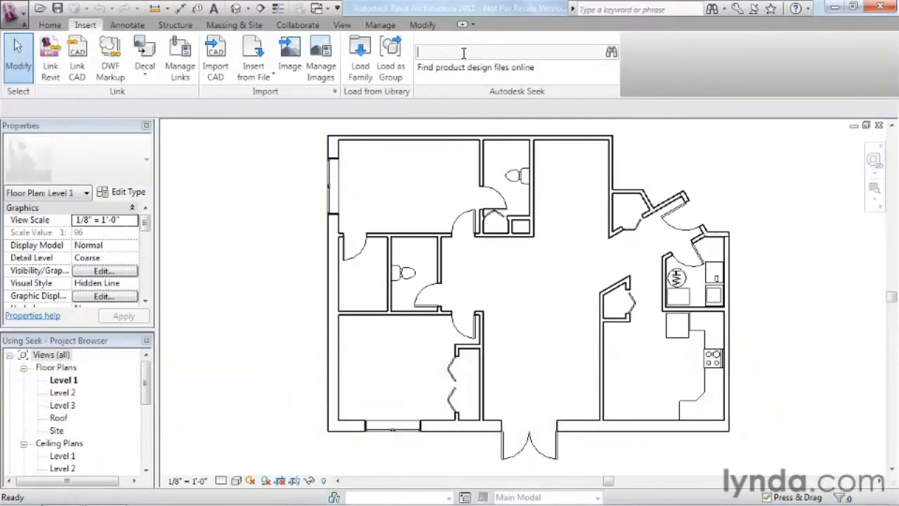
pyautogui.write('bathtub')
pyautogui.press('Return')
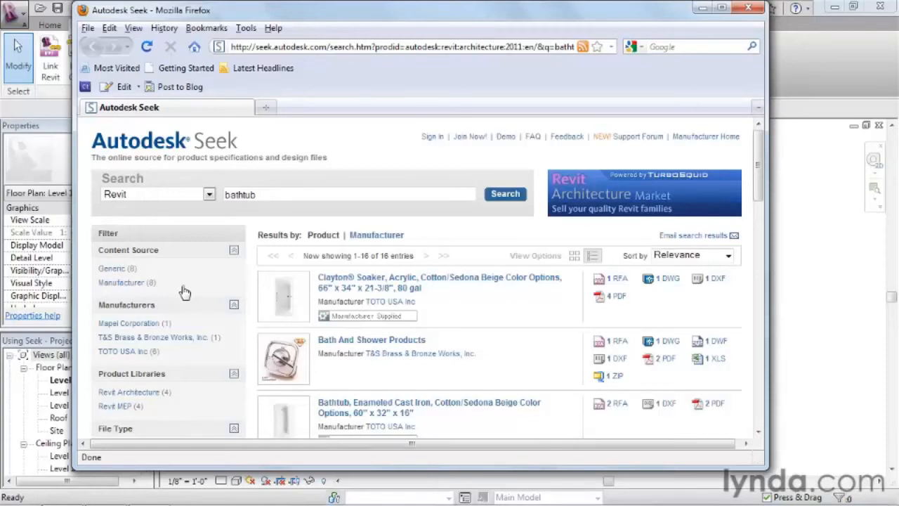
pyautogui.click(121, 269)
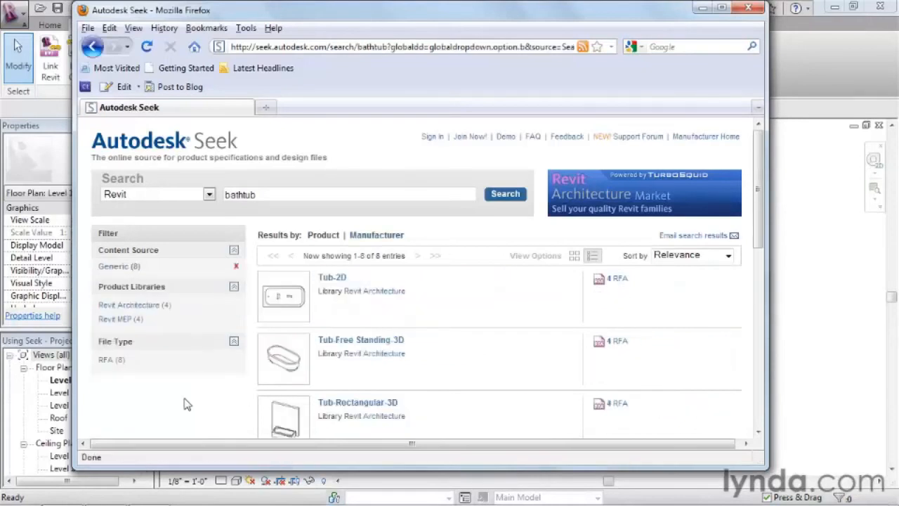
# - Download the 2011 Imperial File of the Revit MEP "Bath Tub" family and open it with Autodesk Revit
pyautogui.moveTo(759, 196); pyautogui.dragTo(769, 330)
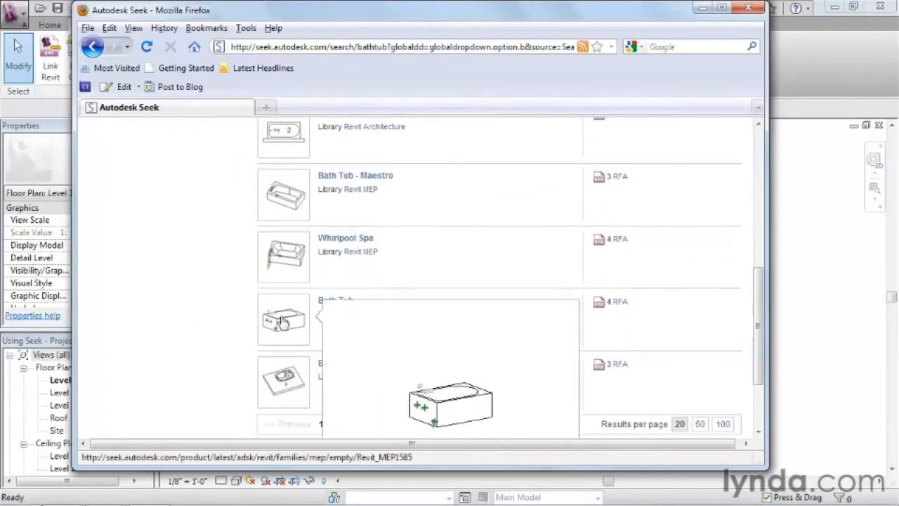
pyautogui.click(335, 306)
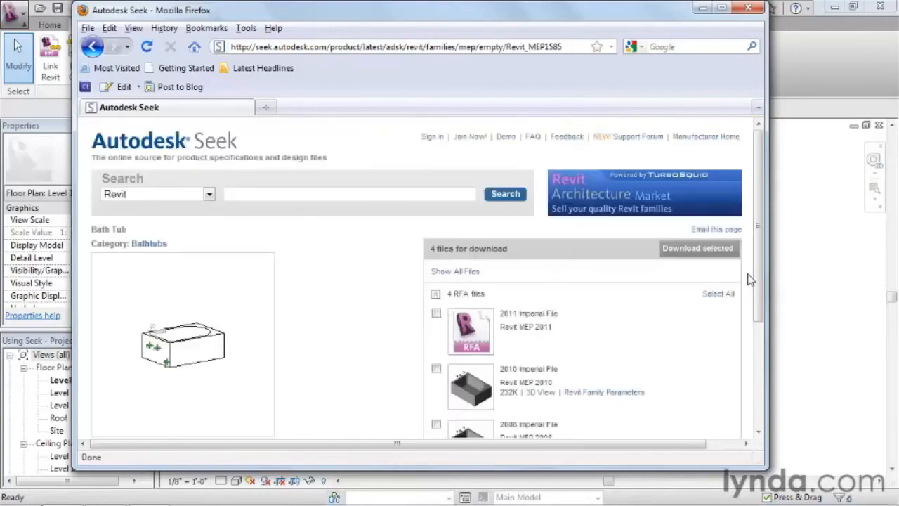
pyautogui.moveTo(758, 225); pyautogui.dragTo(760, 291)
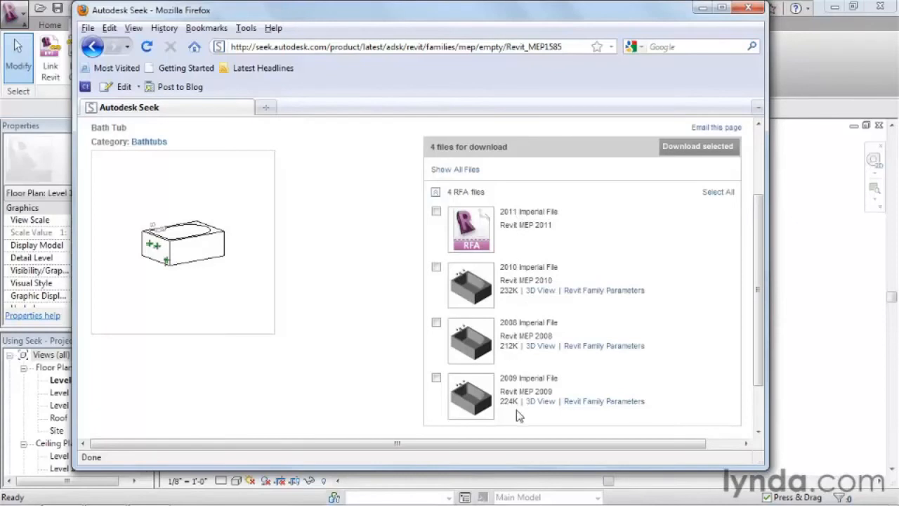
pyautogui.click(436, 212)
pyautogui.click(671, 149)
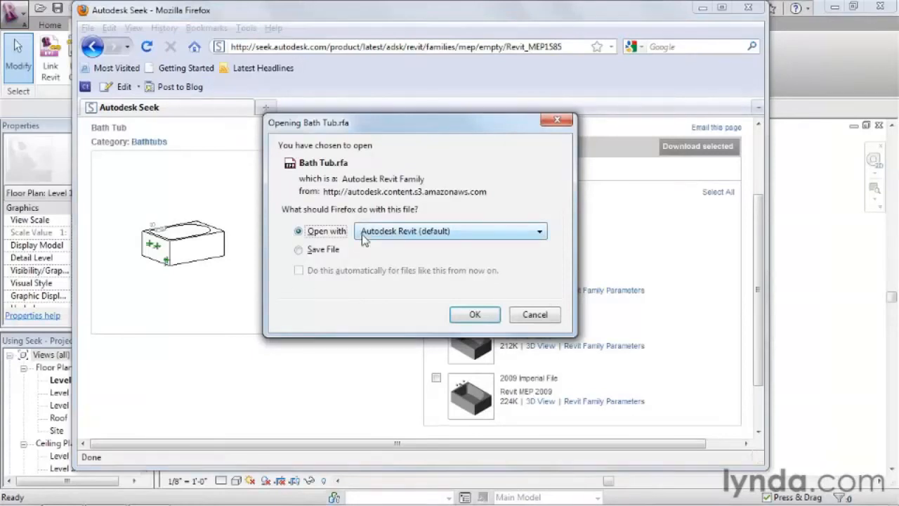
pyautogui.click(467, 316)
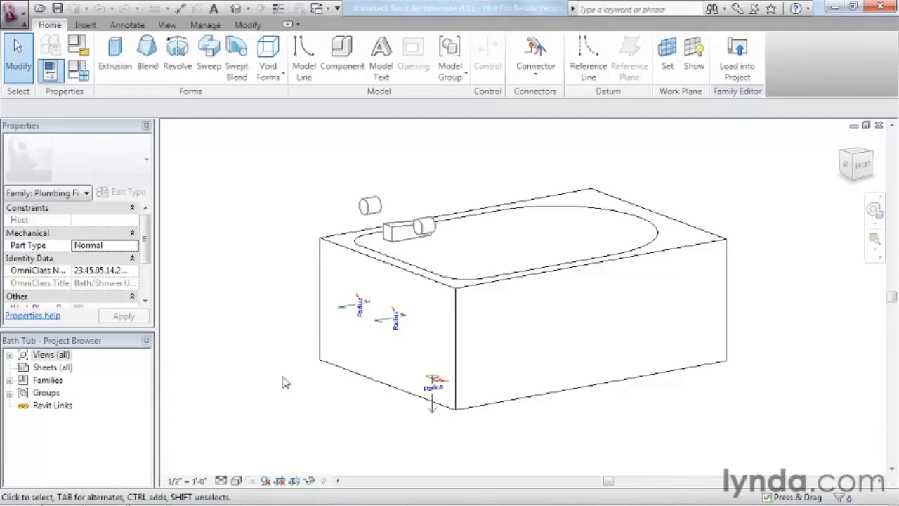
# - Load the bath tub family into the floor plan project and choose its 60"x32" - Public type for placement
pyautogui.click(750, 77)
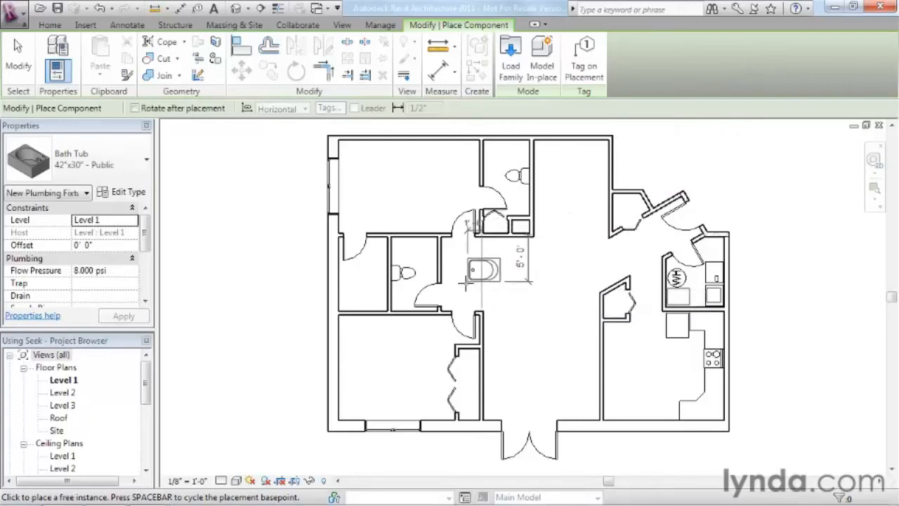
pyautogui.click(126, 162)
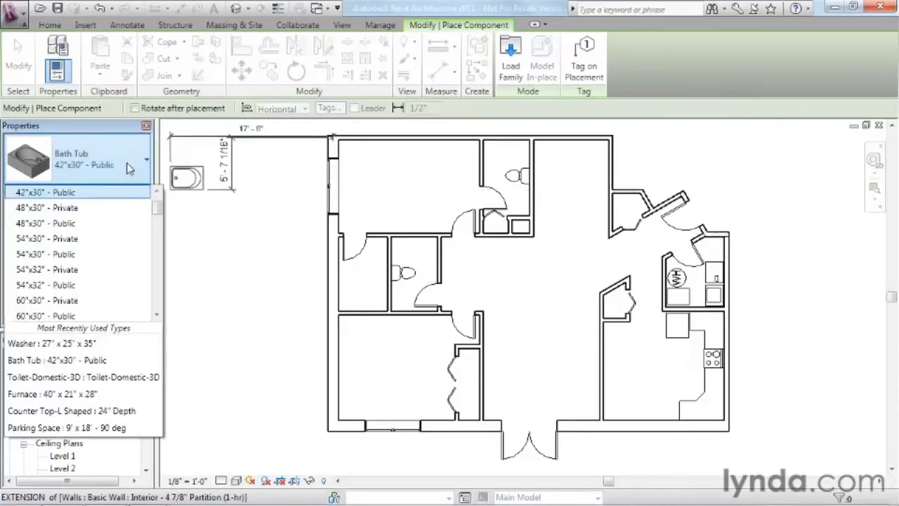
pyautogui.click(157, 318)
pyautogui.click(157, 318)
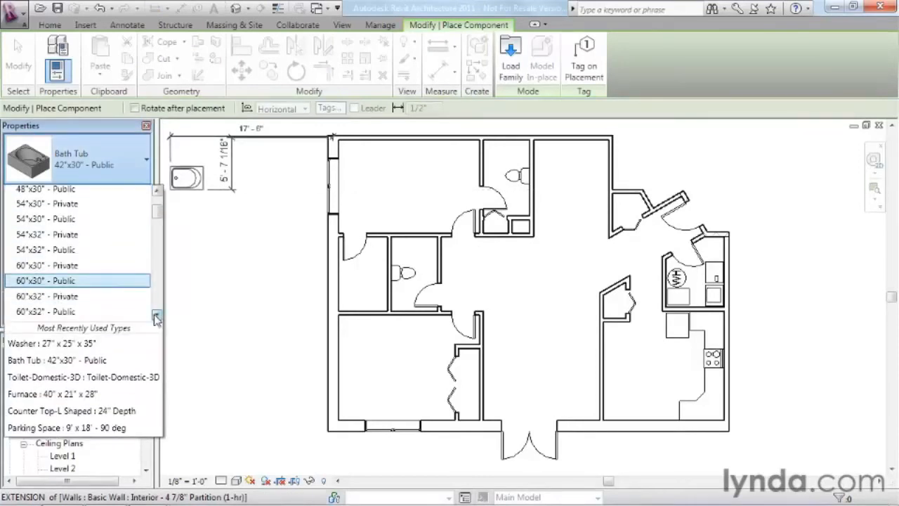
pyautogui.click(158, 317)
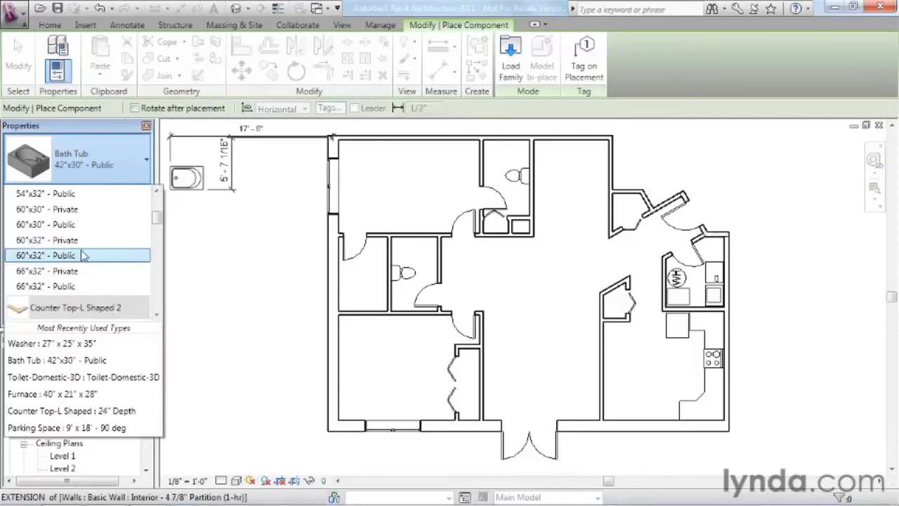
pyautogui.click(71, 257)
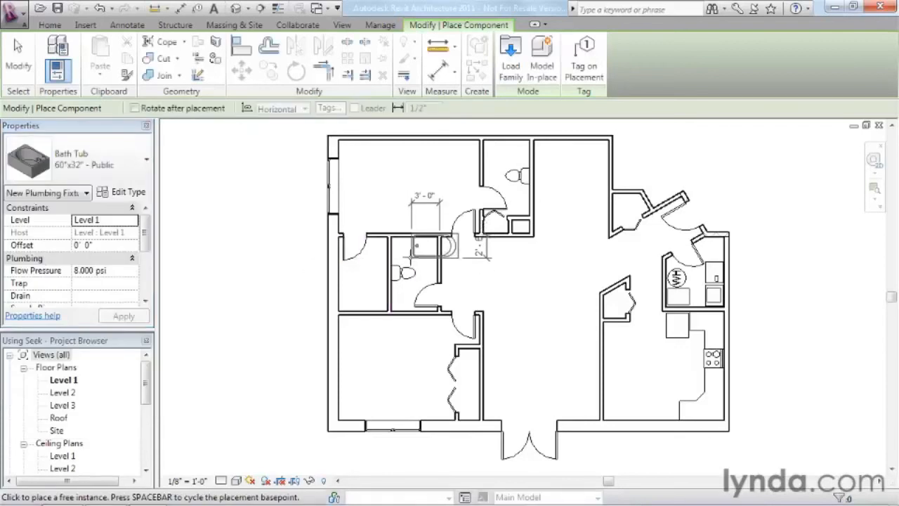
# - Place the tub along the upper wall of the lower-left bathroom, rotated so its drain end meets the door-side wall
pyautogui.click(876, 184)
pyautogui.moveTo(368, 225); pyautogui.dragTo(463, 336)
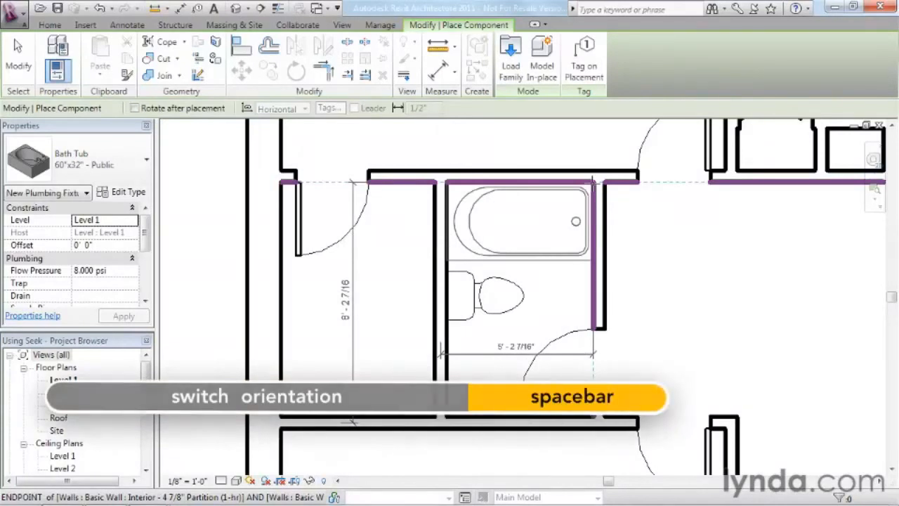
pyautogui.click(593, 184)
# - Place a second tub along the exterior wall of the upper bathroom, drain end against the toilet's wall, and end placement
pyautogui.moveTo(766, 177); pyautogui.dragTo(523, 451, button='middle')
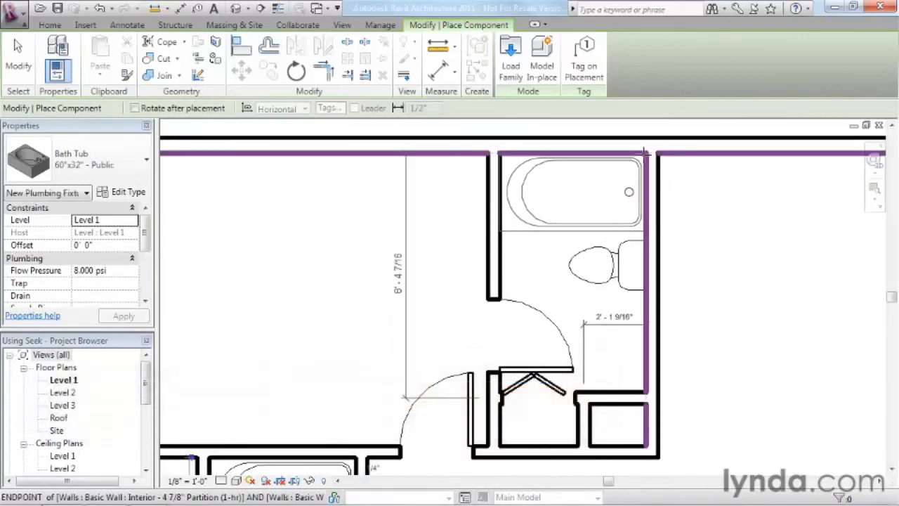
pyautogui.click(644, 151)
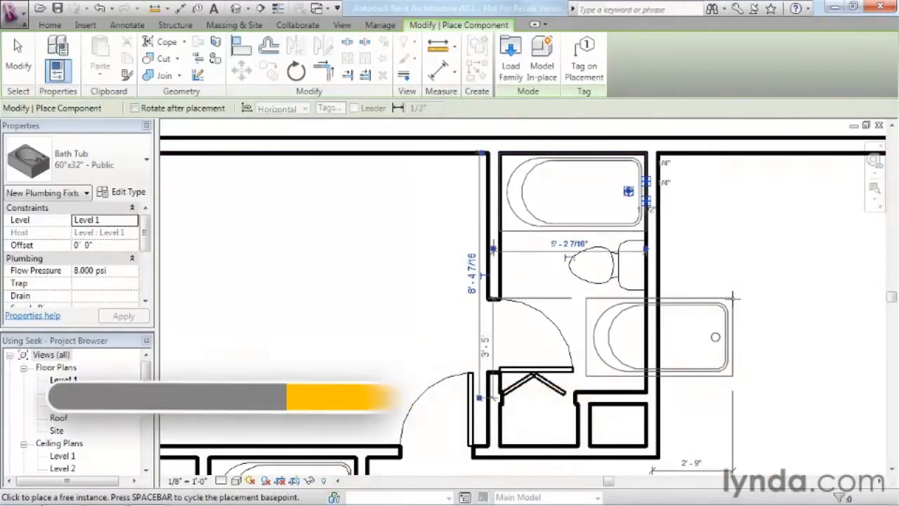
pyautogui.press('Escape')
pyautogui.press('Escape')
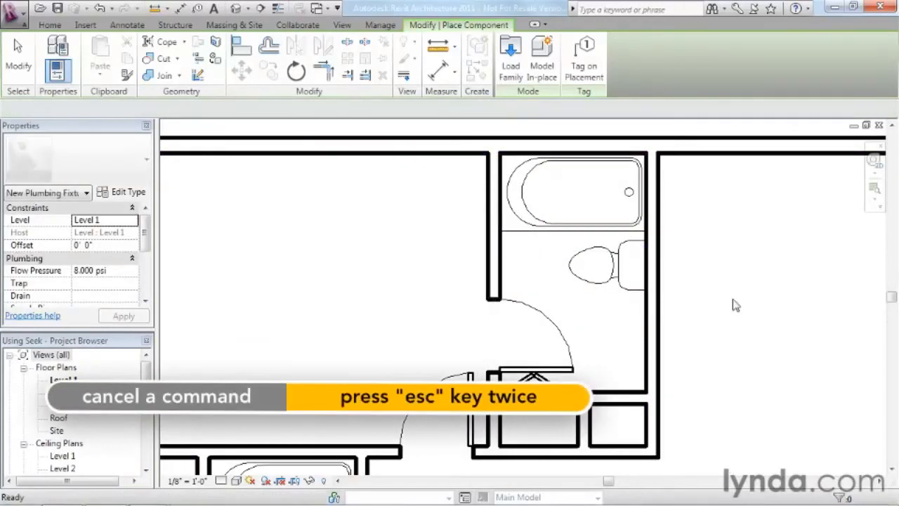
pyautogui.press('z')
pyautogui.press('f')
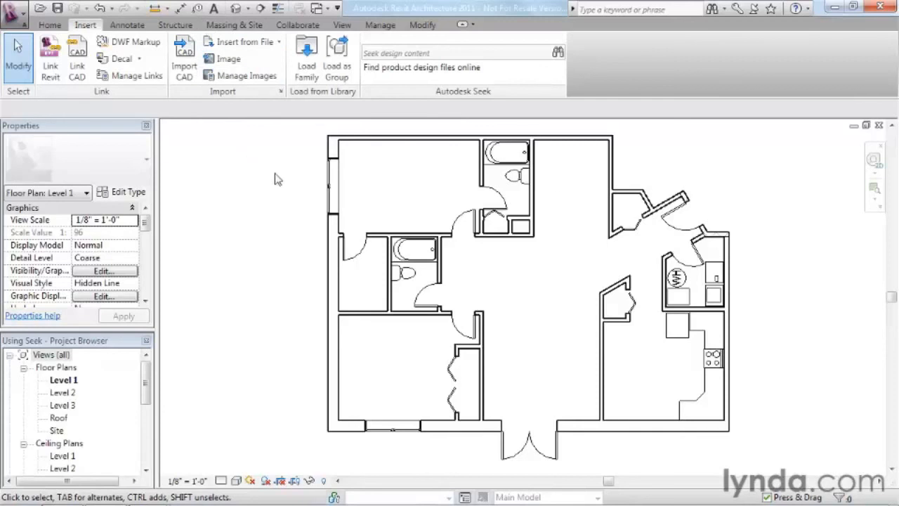
# - Edit the wall join at the upper angled closet's sharp corner near the entry, setting its configuration to Square off
pyautogui.click(874, 189)
pyautogui.moveTo(569, 212); pyautogui.dragTo(665, 314)
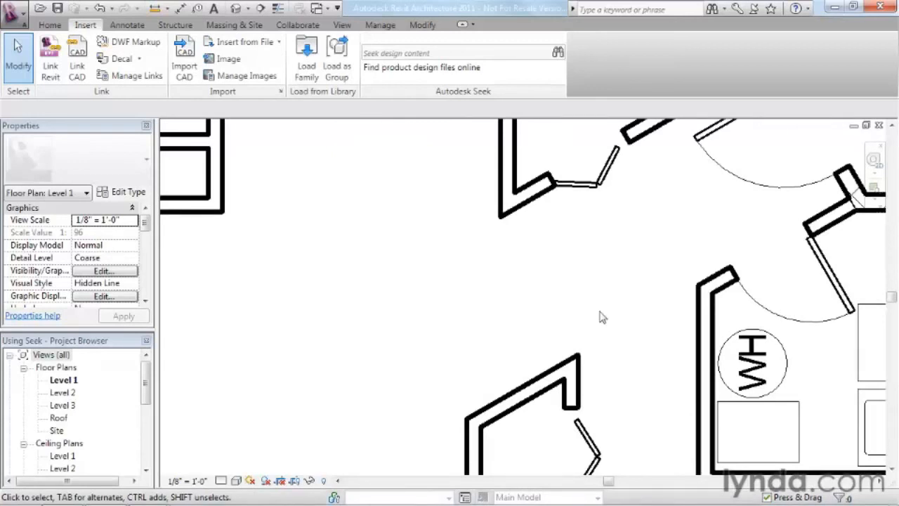
pyautogui.click(418, 27)
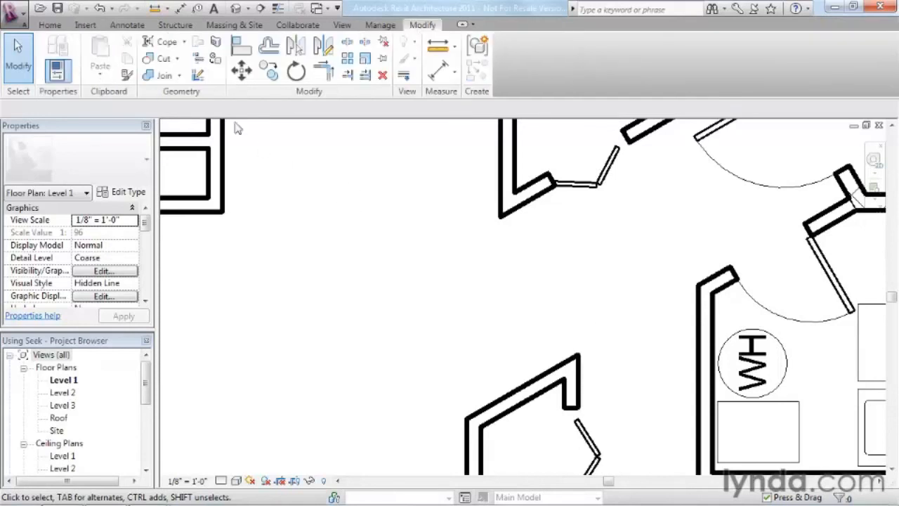
pyautogui.click(202, 81)
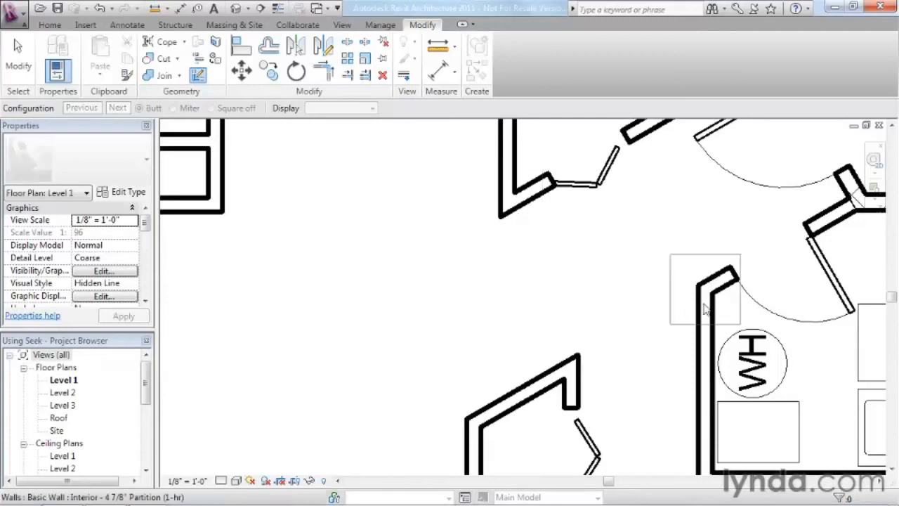
pyautogui.click(510, 203)
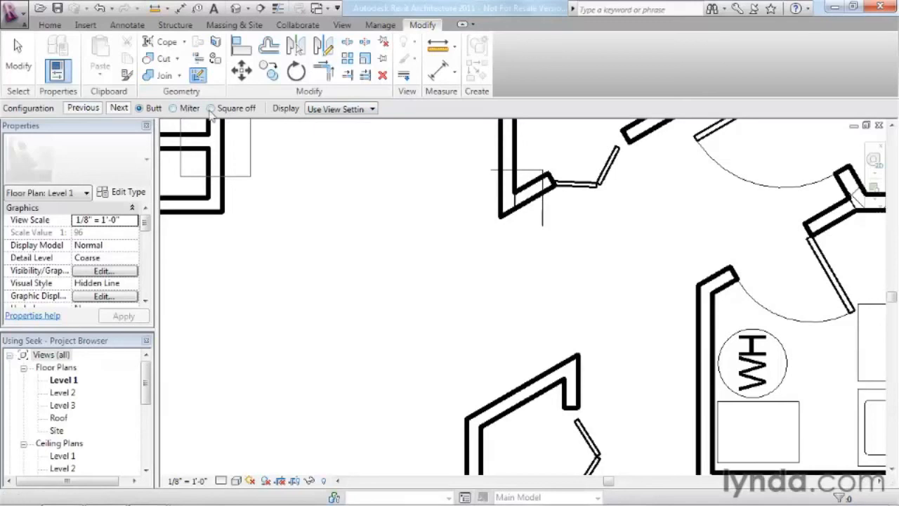
pyautogui.click(119, 108)
pyautogui.click(119, 109)
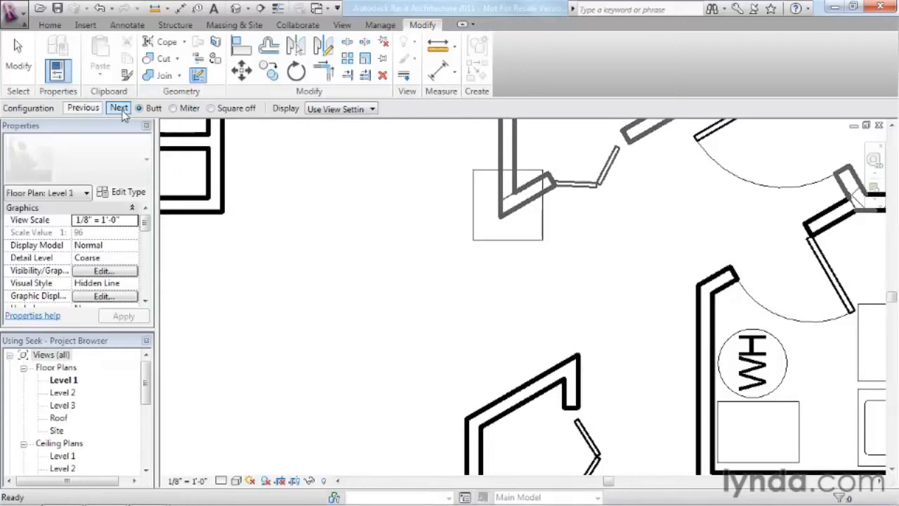
pyautogui.click(123, 111)
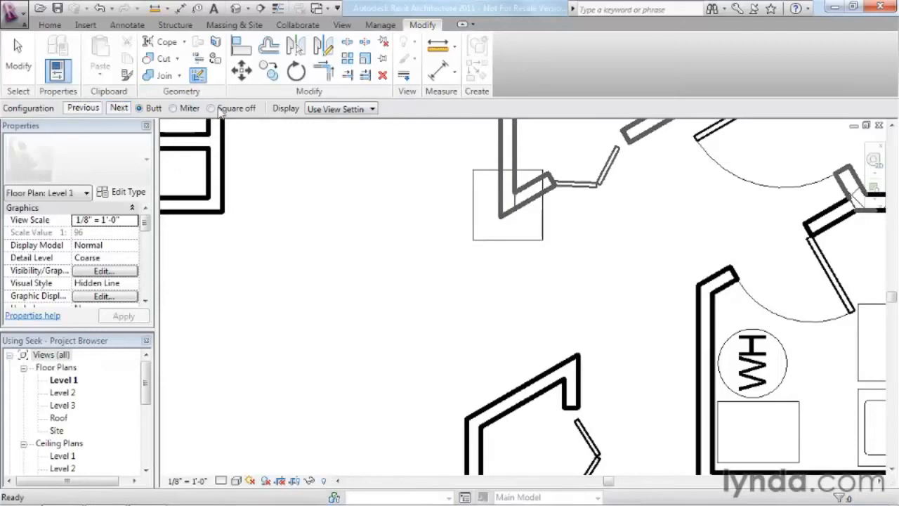
pyautogui.click(211, 108)
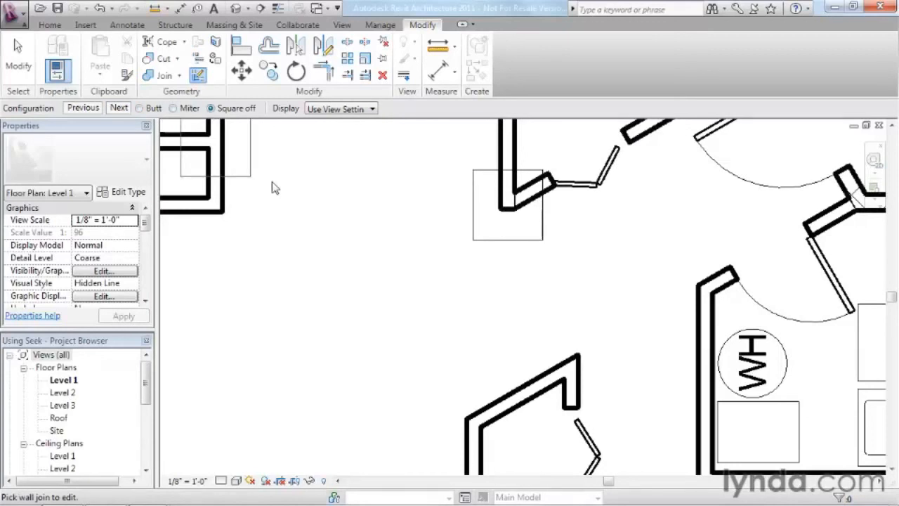
# - Set the wall join at the lower angled closet's sharp corner to Square off, cycle through its configurations, and finish editing joins
pyautogui.click(565, 373)
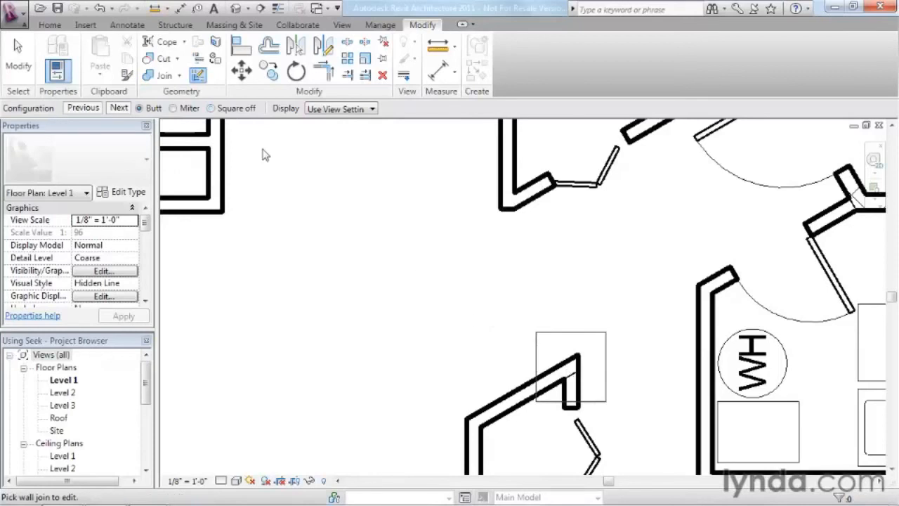
pyautogui.click(211, 108)
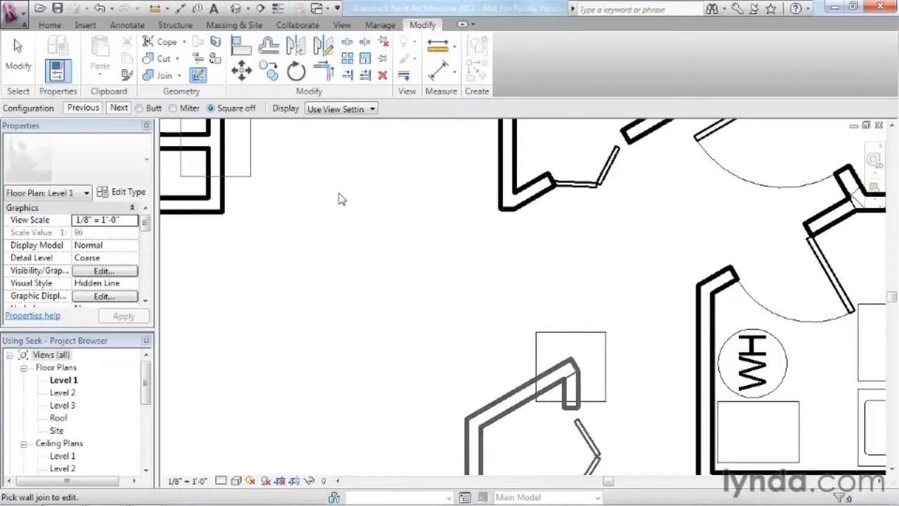
pyautogui.click(118, 108)
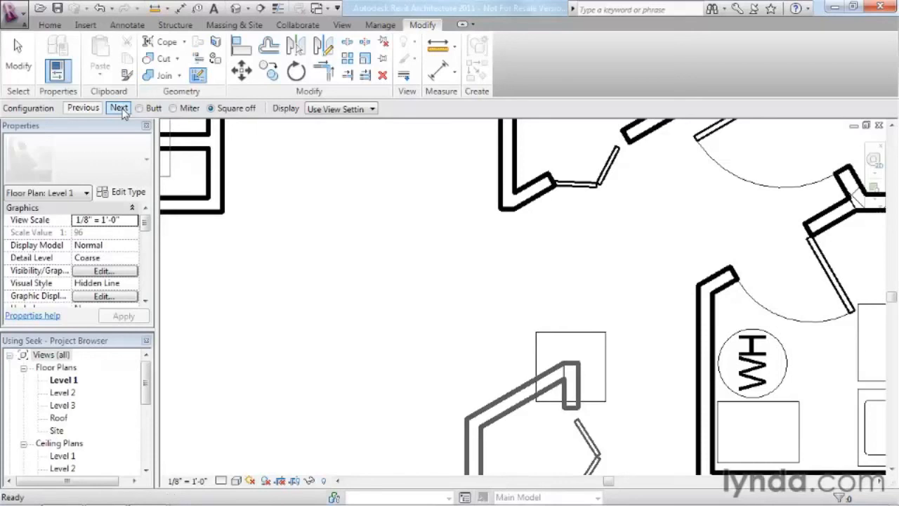
pyautogui.click(121, 110)
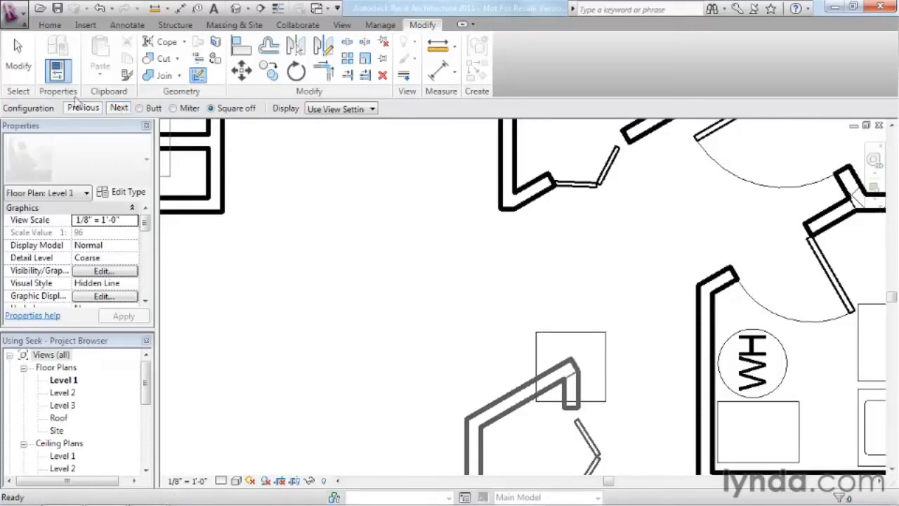
pyautogui.click(28, 64)
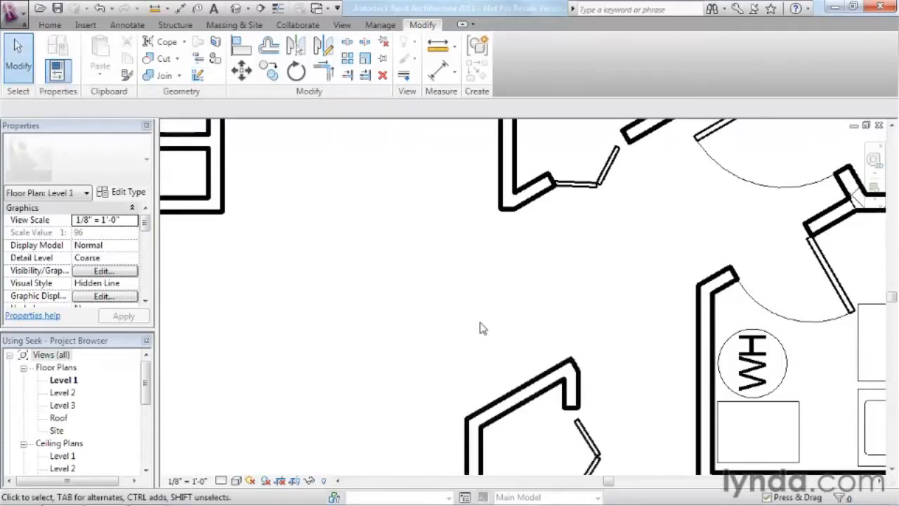